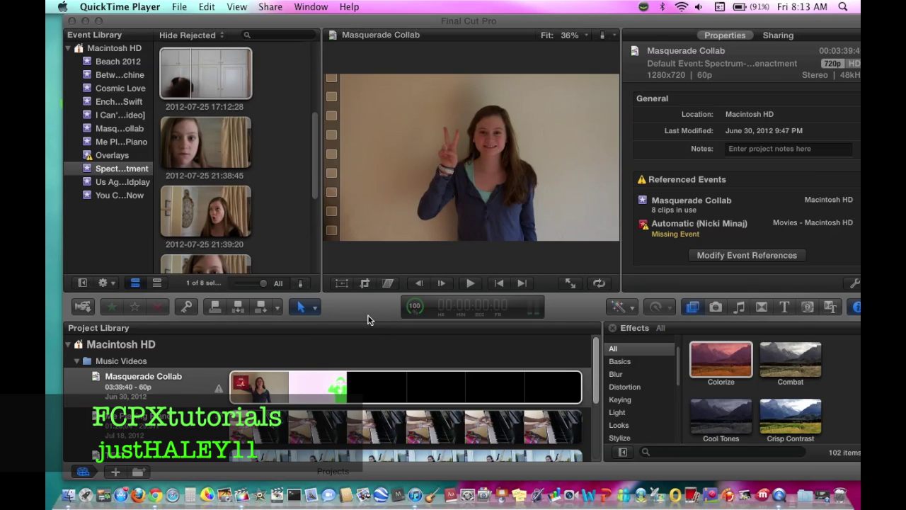
Step: Bring the Final Cut Pro window in front of QuickTime Player, showing the Project Library
click(116, 474)
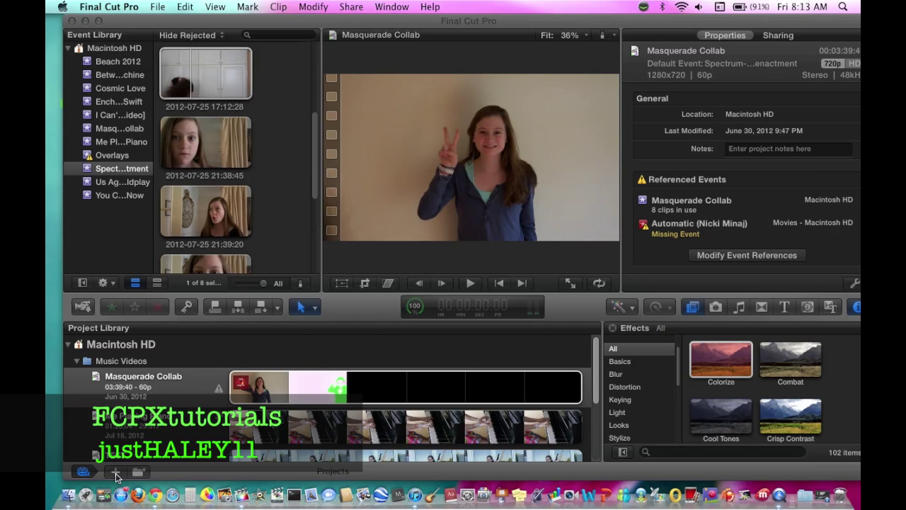
Step: Create a new project named 'ljhbelrjhhknlgrwlk' in the Project Library
click(116, 474)
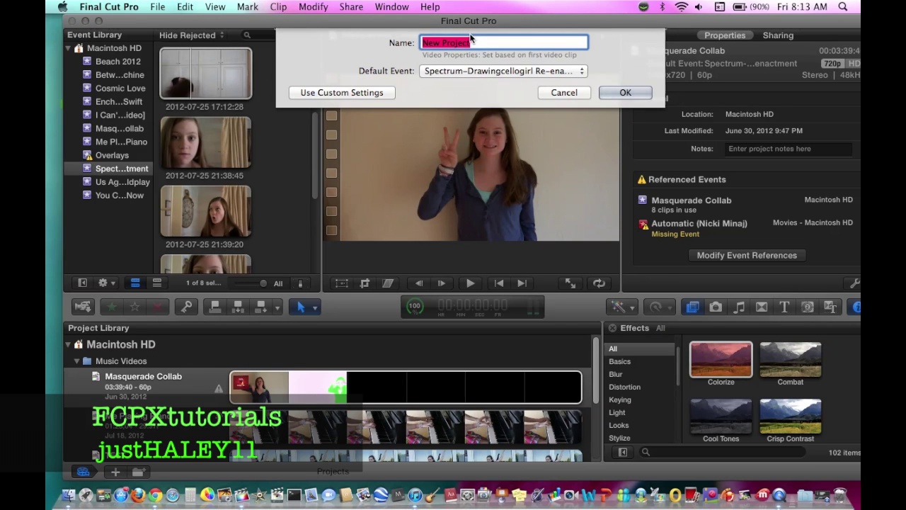
text(l)
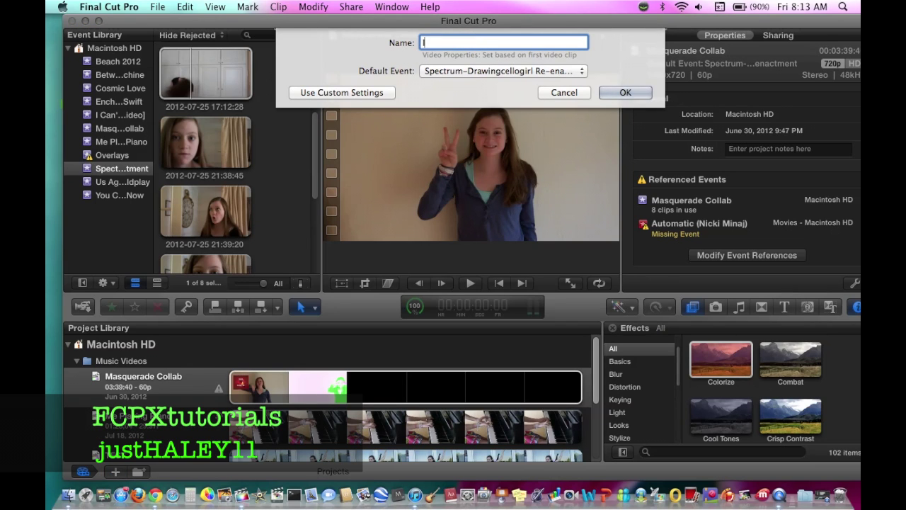
text(jhbelrjhhknlgrwlk)
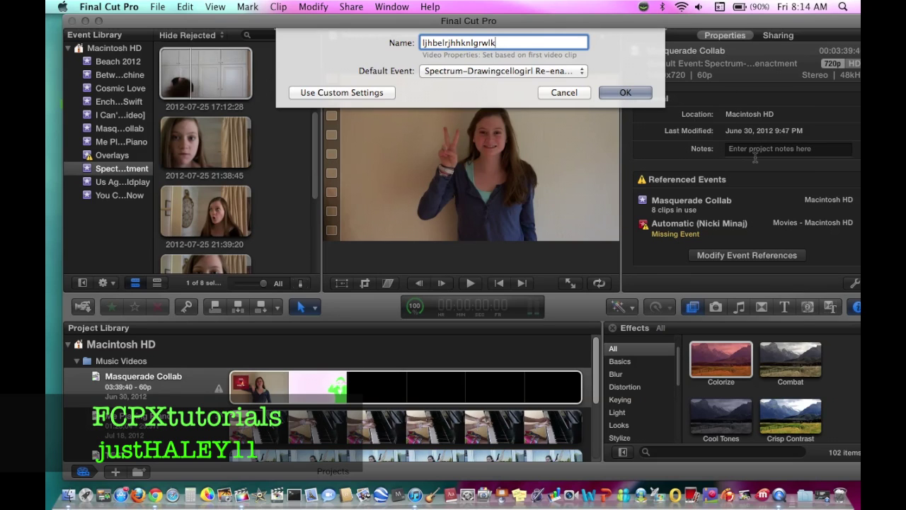
click(624, 92)
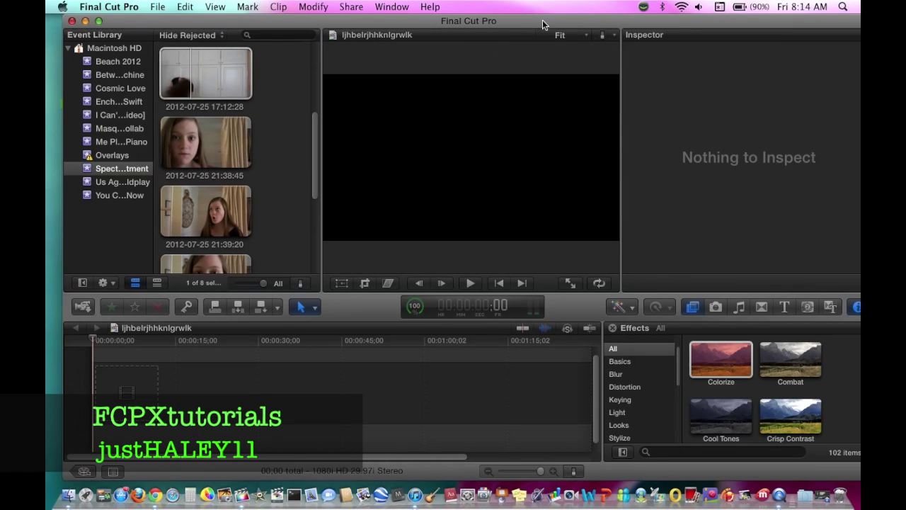
click(204, 94)
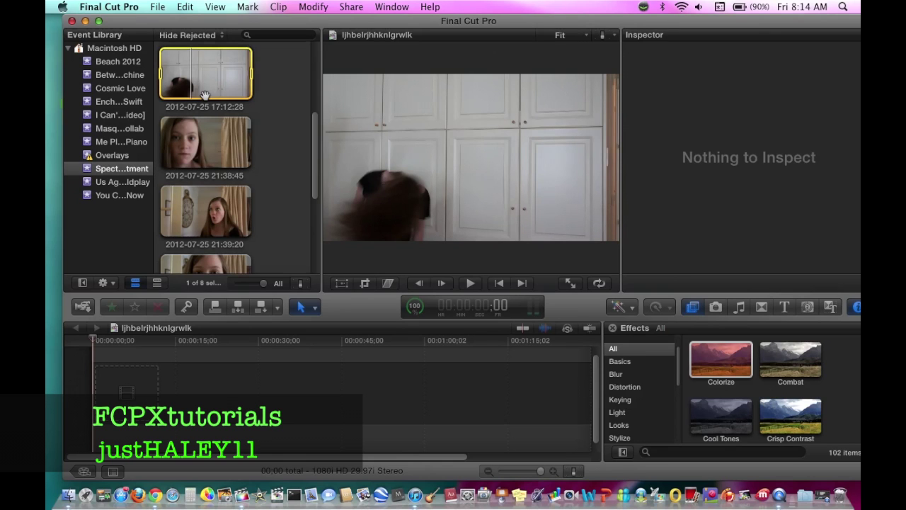
drag(188, 405, 95, 397)
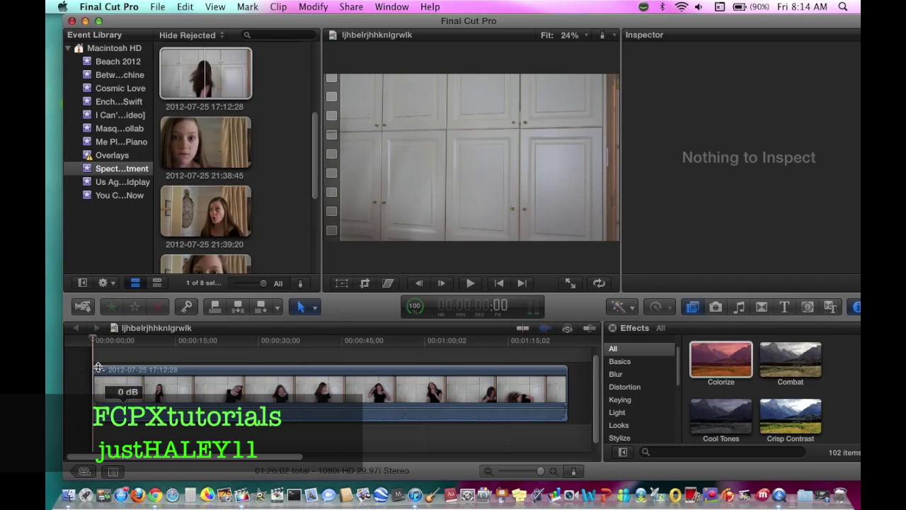
Step: Scrub the playhead to around 40 seconds, where the dancer is fully in frame
drag(96, 344, 319, 401)
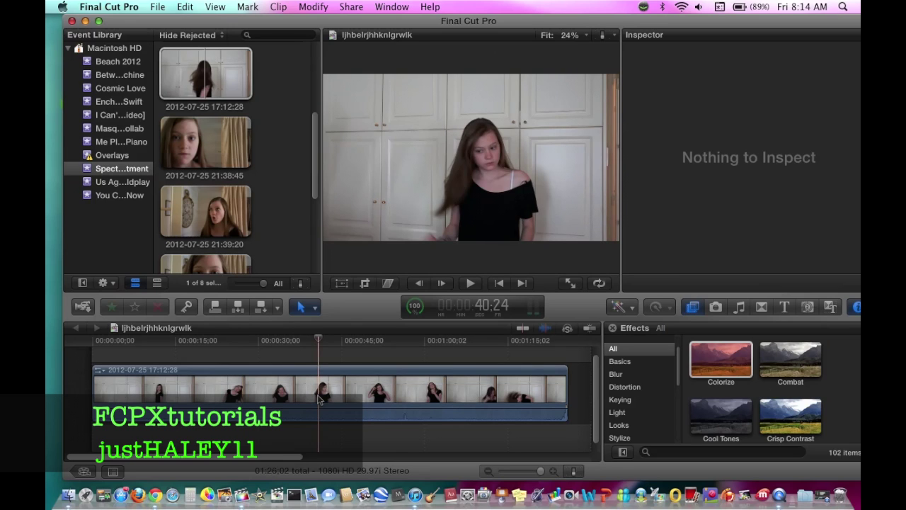
drag(319, 400, 318, 401)
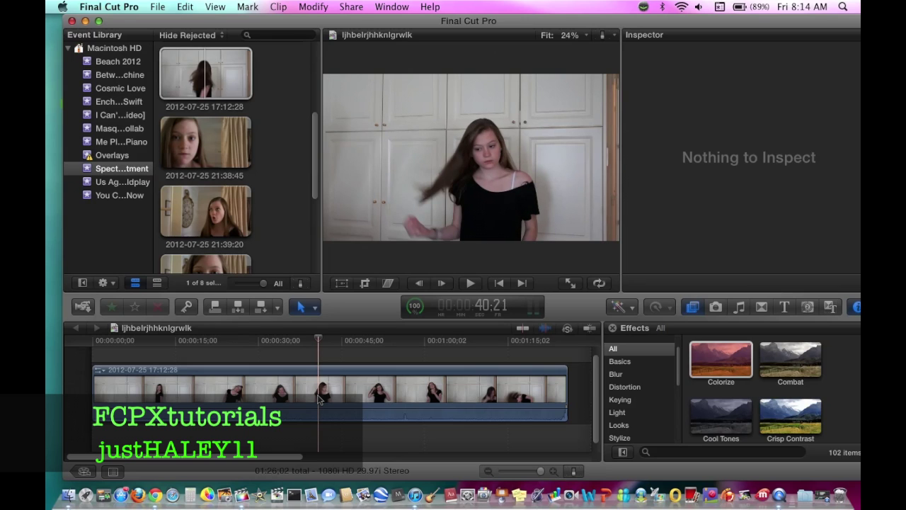
scroll(656, 418, down, 5)
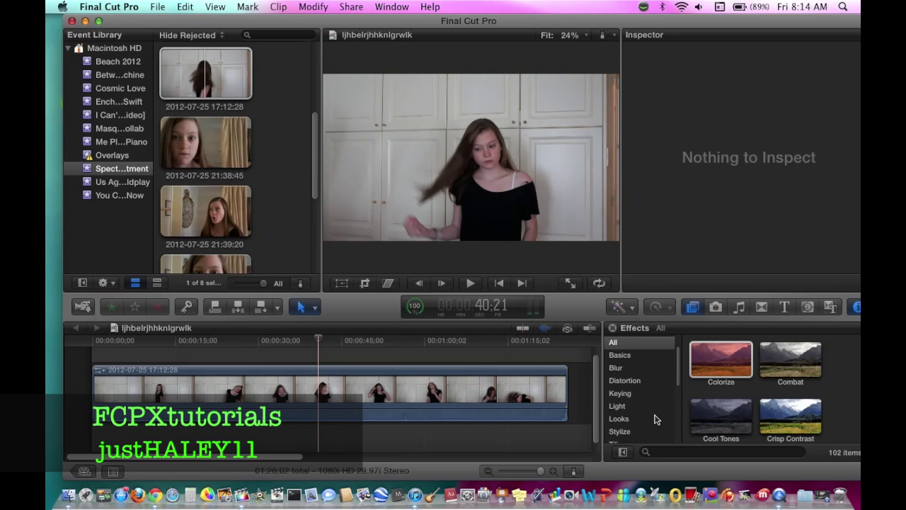
Step: Show the Stylize category in the Effects browser
click(692, 309)
click(692, 308)
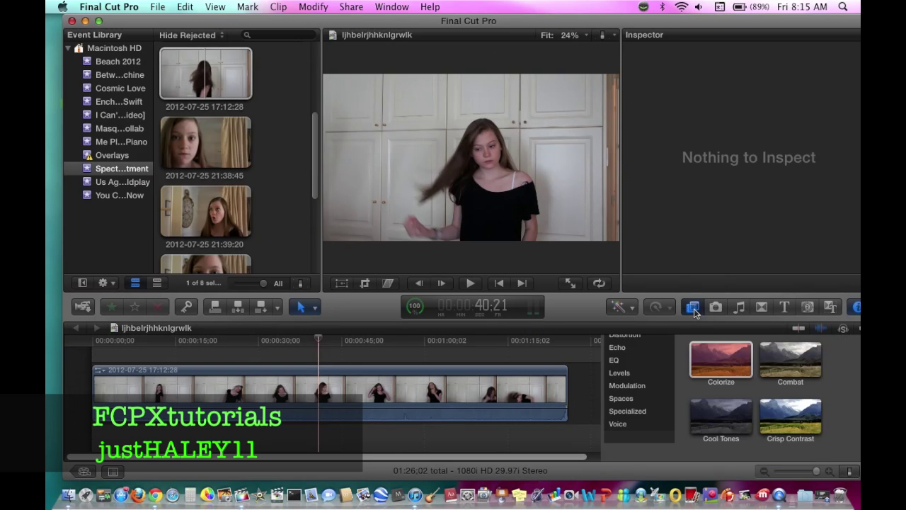
scroll(647, 400, down, 1)
scroll(648, 402, up, 2)
scroll(647, 404, down, 1)
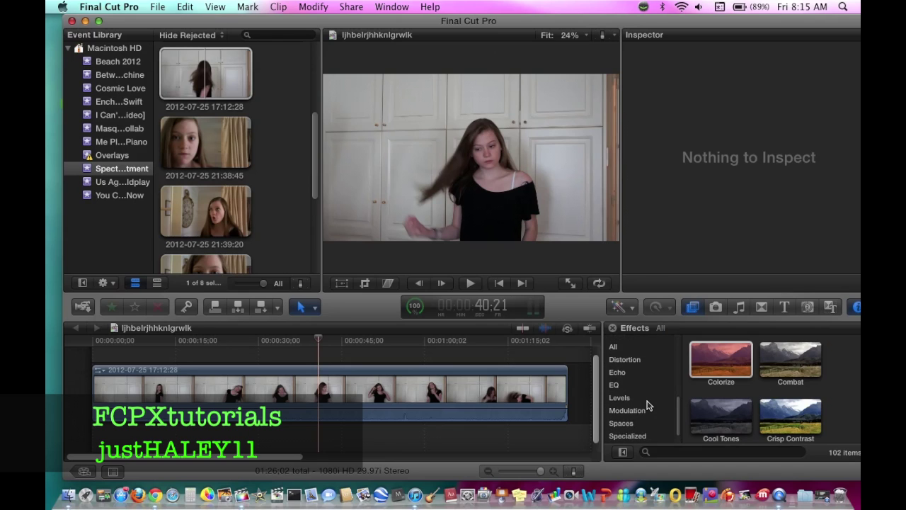
scroll(630, 386, up, 2)
scroll(630, 384, down, 2)
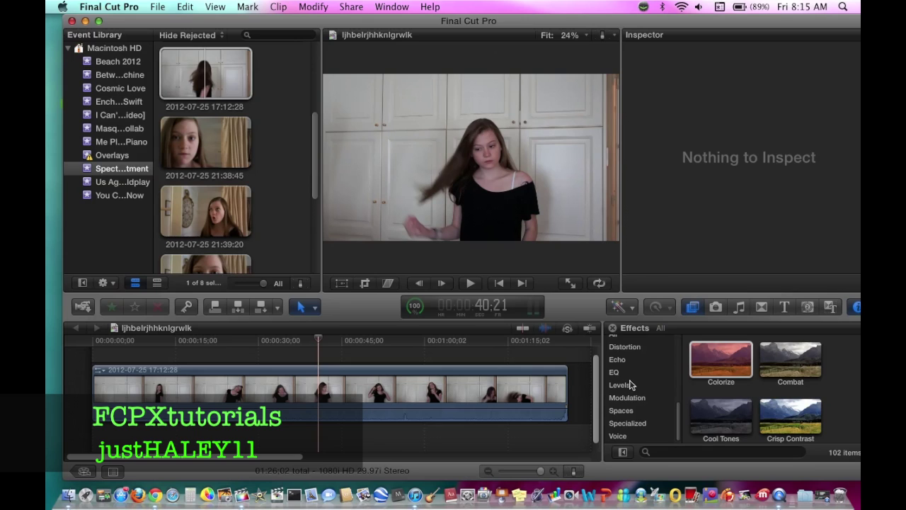
scroll(630, 384, up, 2)
scroll(630, 384, up, 3)
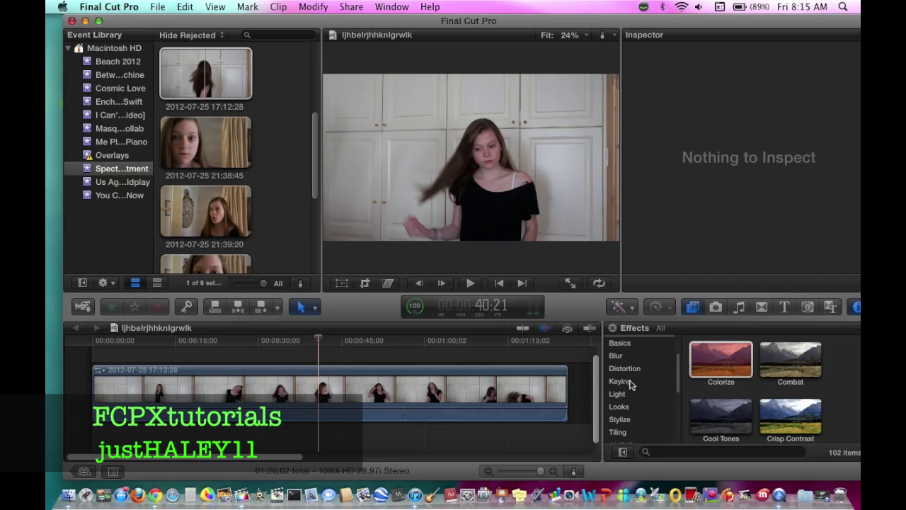
click(615, 423)
click(615, 421)
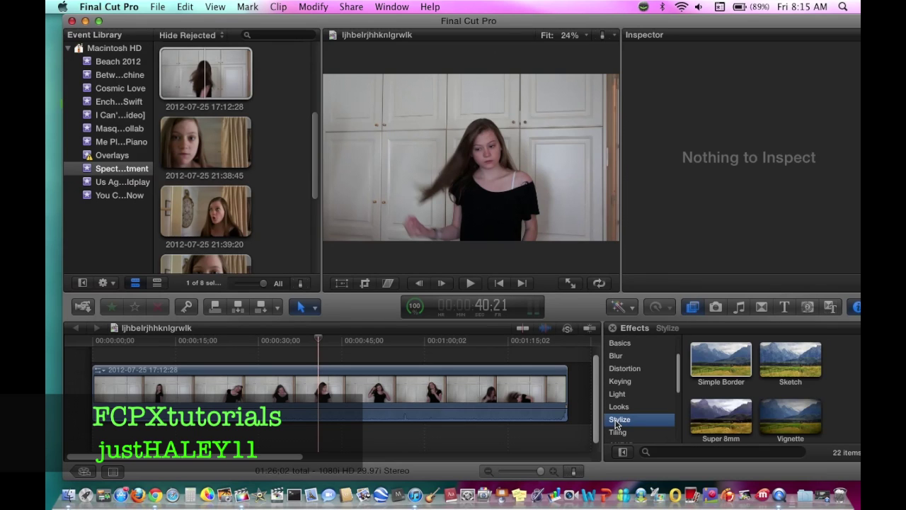
Step: Drop the Graphic effect onto the dance clip and select the clip to see its settings
scroll(743, 415, down, 1)
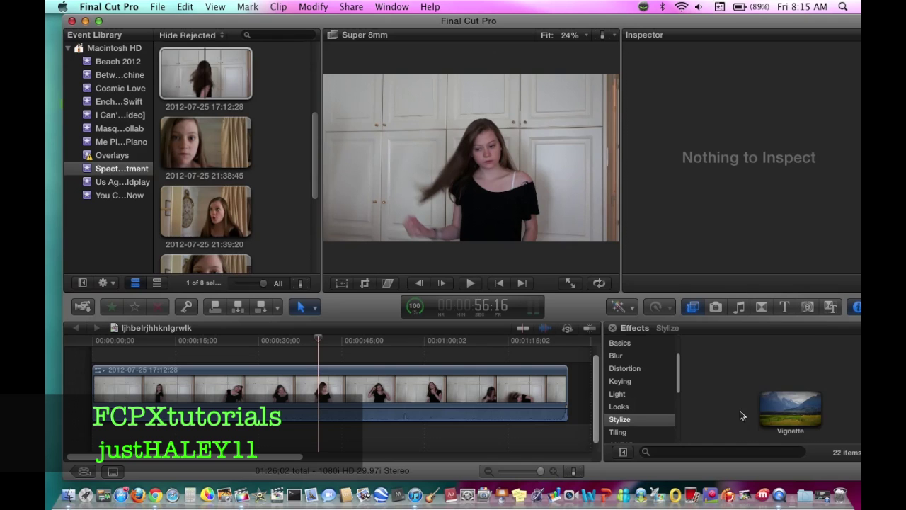
drag(742, 24, 734, 24)
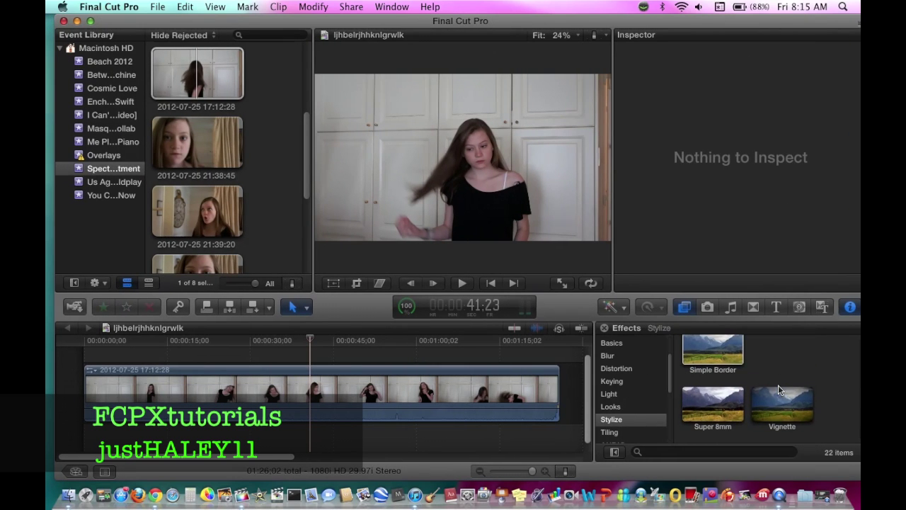
scroll(778, 390, up, 4)
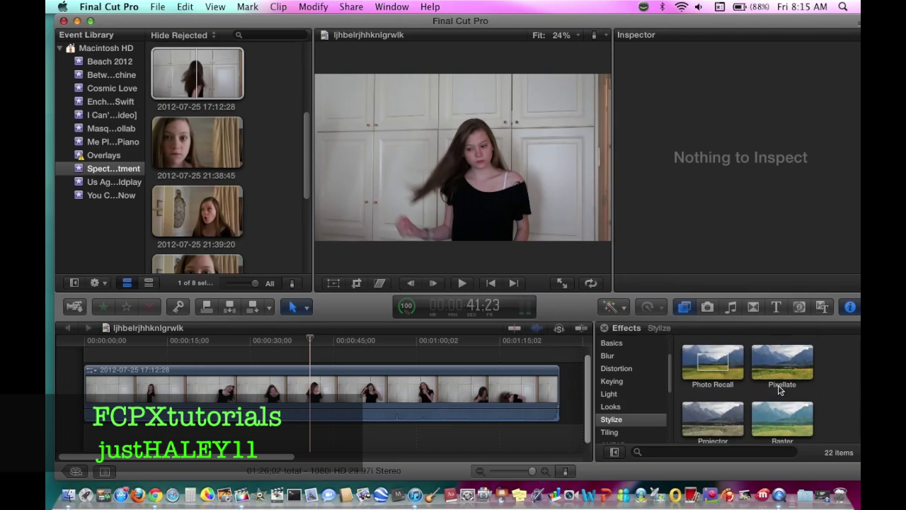
scroll(778, 390, up, 2)
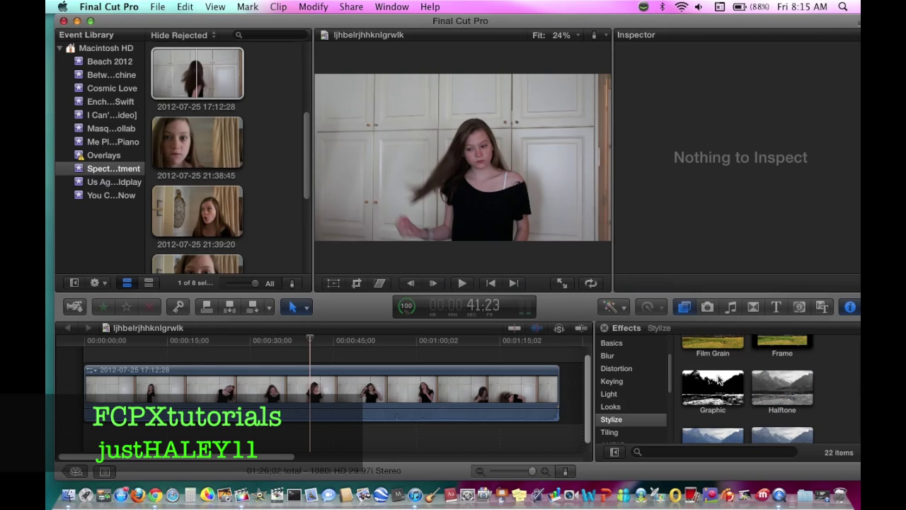
drag(715, 382, 393, 388)
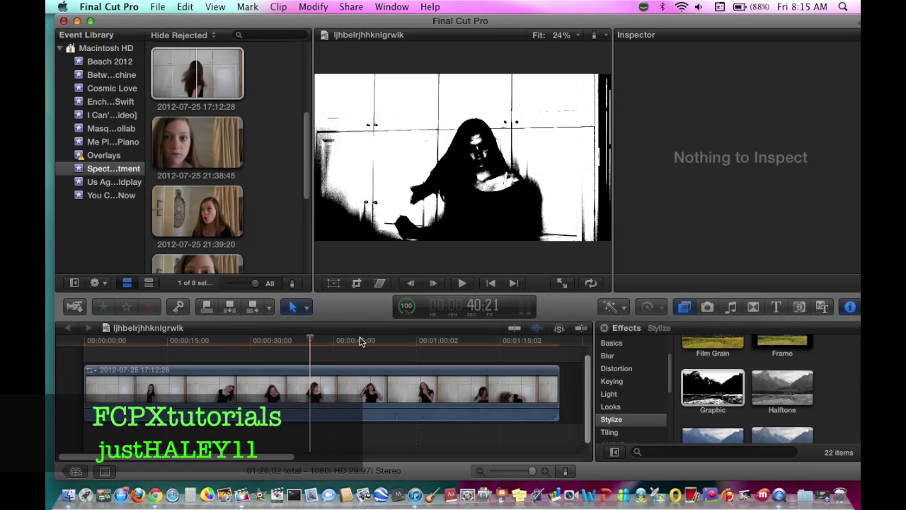
click(369, 384)
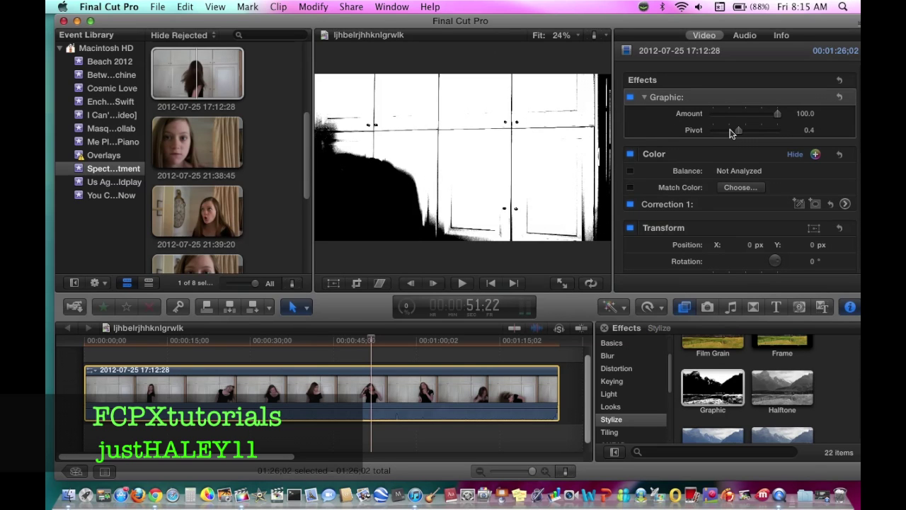
Step: Scrub back in the clip, then set Graphic Pivot to 0.04 and Amount to 96.23
click(336, 349)
drag(337, 353, 319, 338)
click(268, 360)
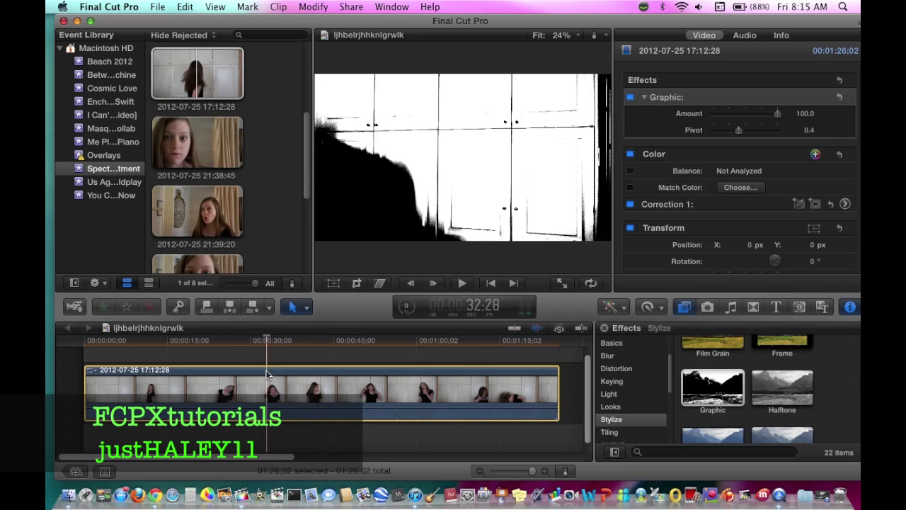
key(j)
key(j)
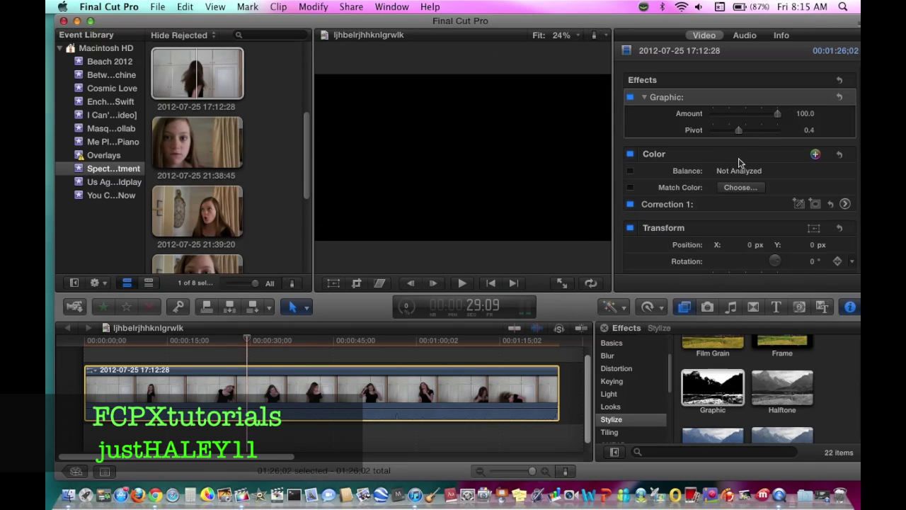
click(738, 132)
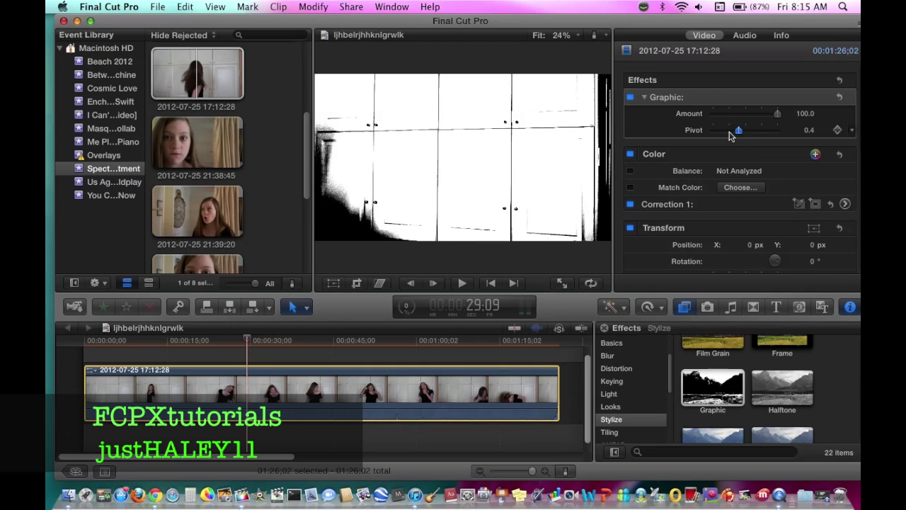
drag(717, 136, 716, 134)
mouse_move(778, 115)
mouse_down()
mouse_move(741, 118)
mouse_move(774, 121)
mouse_up()
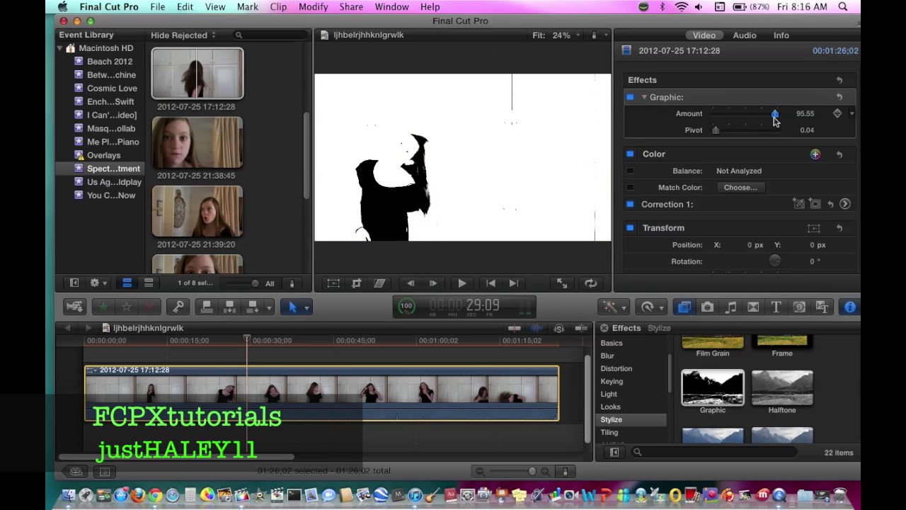
Step: Add the Colorize effect from the Basics category to the dance clip
scroll(635, 388, up, 3)
click(619, 383)
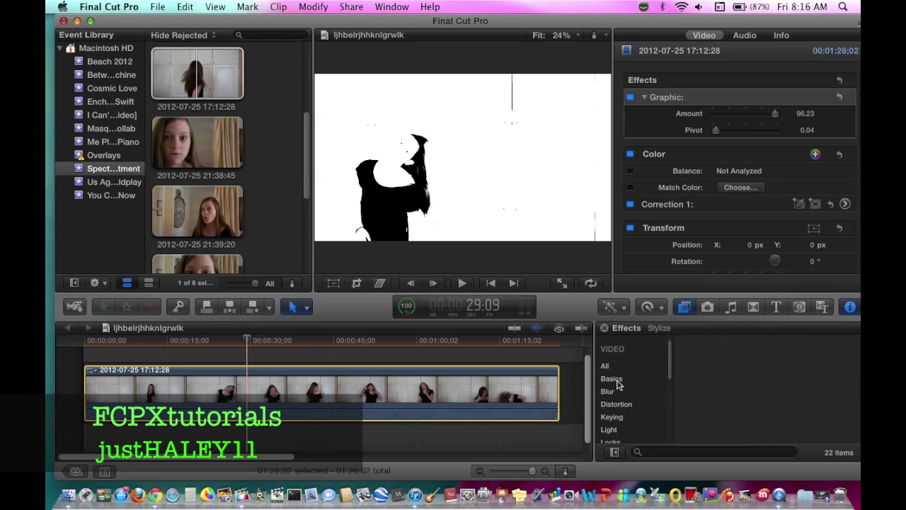
scroll(730, 376, up, 3)
scroll(733, 379, up, 2)
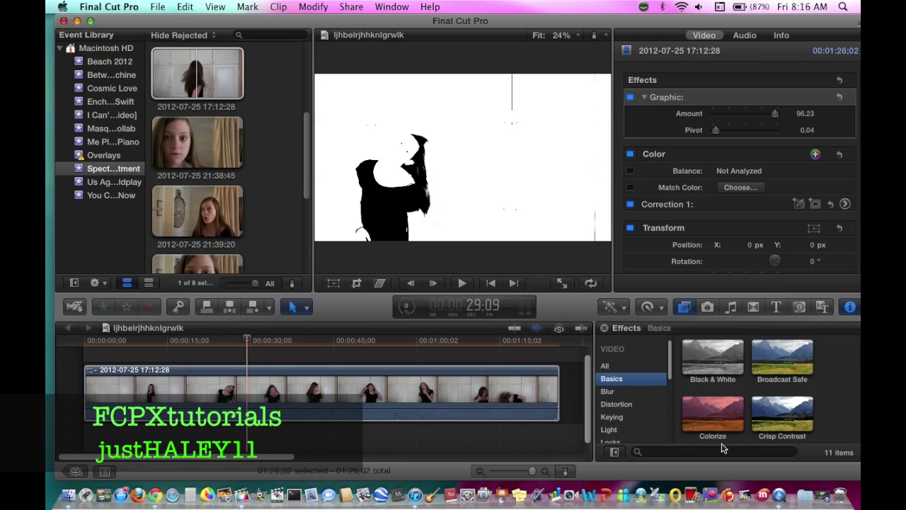
click(686, 421)
drag(686, 421, 423, 391)
drag(423, 392, 423, 393)
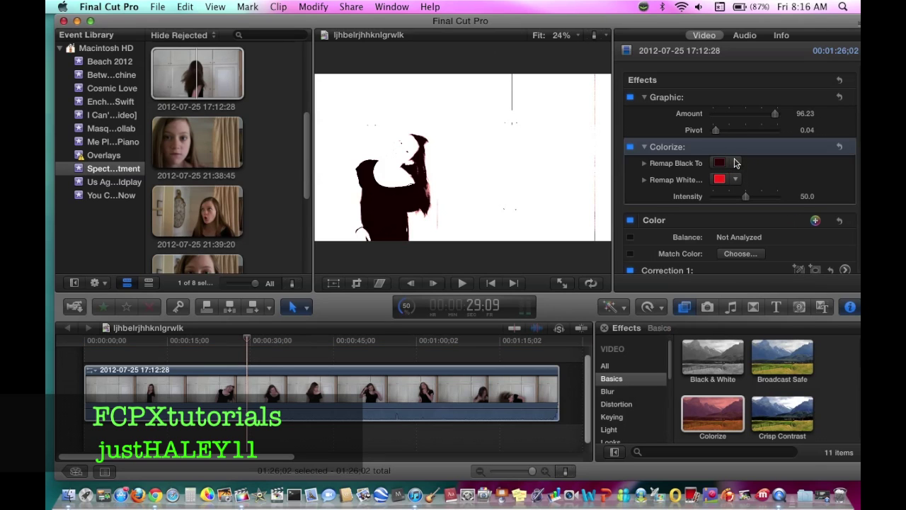
Step: Set Colorize Remap White to white and Remap Black To bright green
click(735, 179)
click(711, 318)
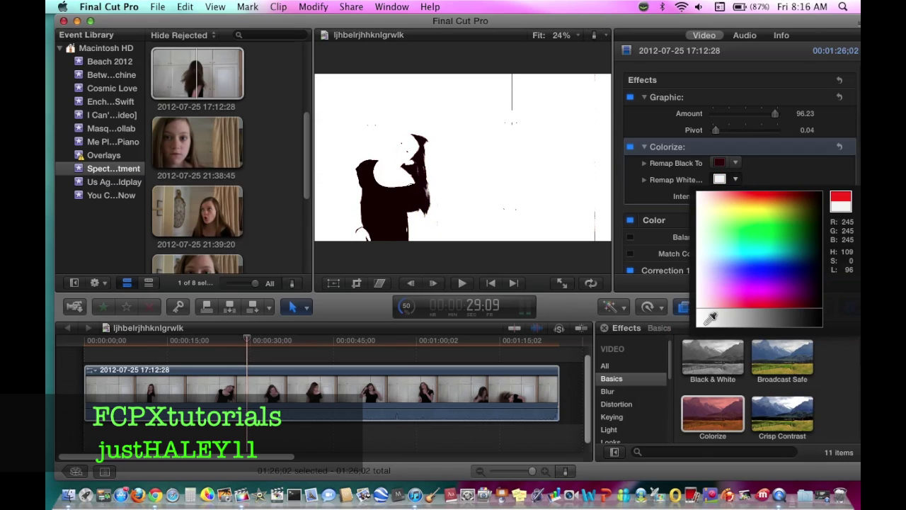
drag(756, 265, 753, 186)
click(735, 162)
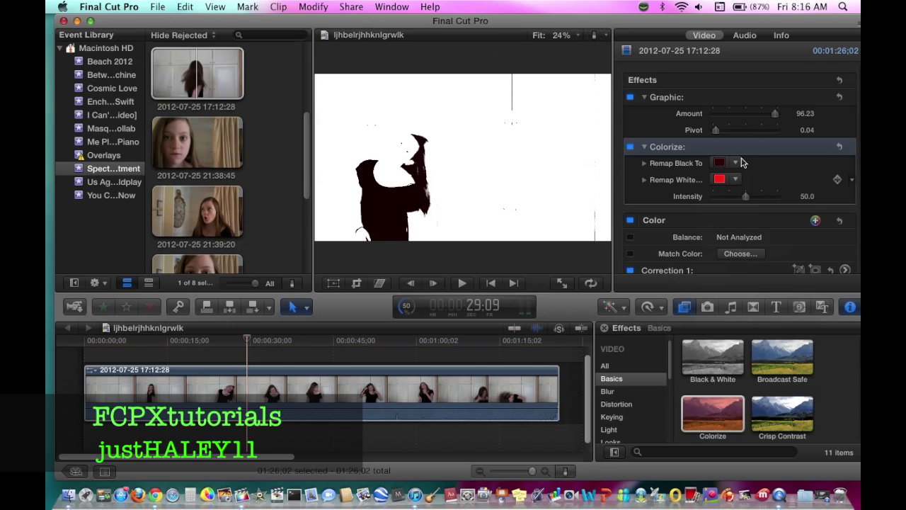
click(737, 162)
click(708, 315)
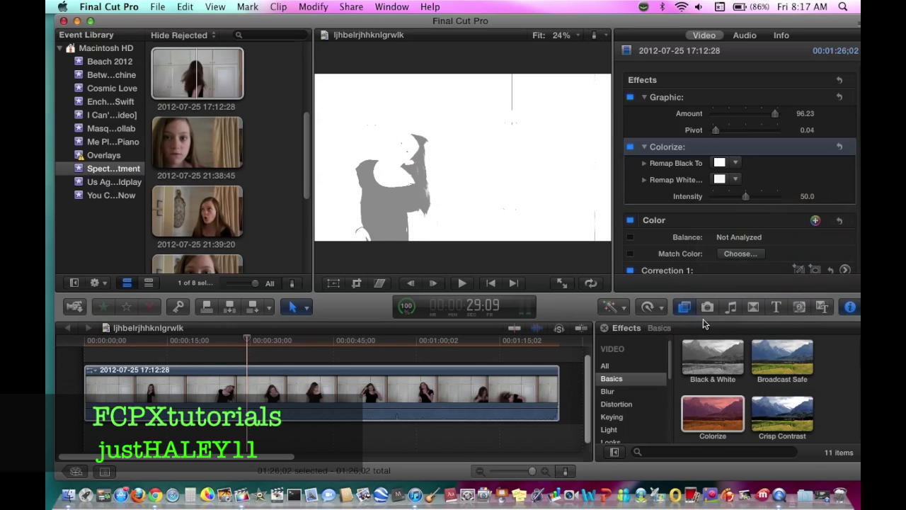
click(735, 163)
drag(746, 186, 761, 236)
Step: Raise Colorize Intensity to 91.73, refine the green silhouette, and select the clip
drag(746, 196, 775, 202)
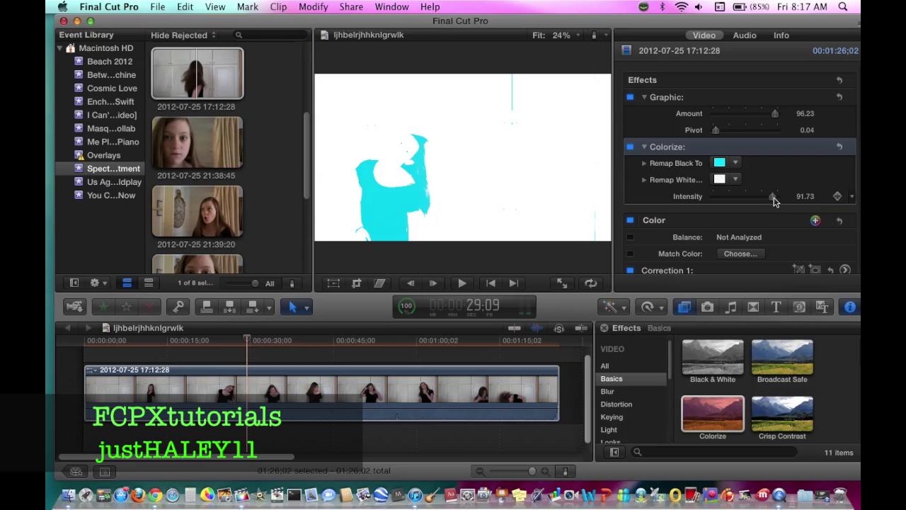
click(735, 162)
drag(736, 219, 768, 211)
click(94, 370)
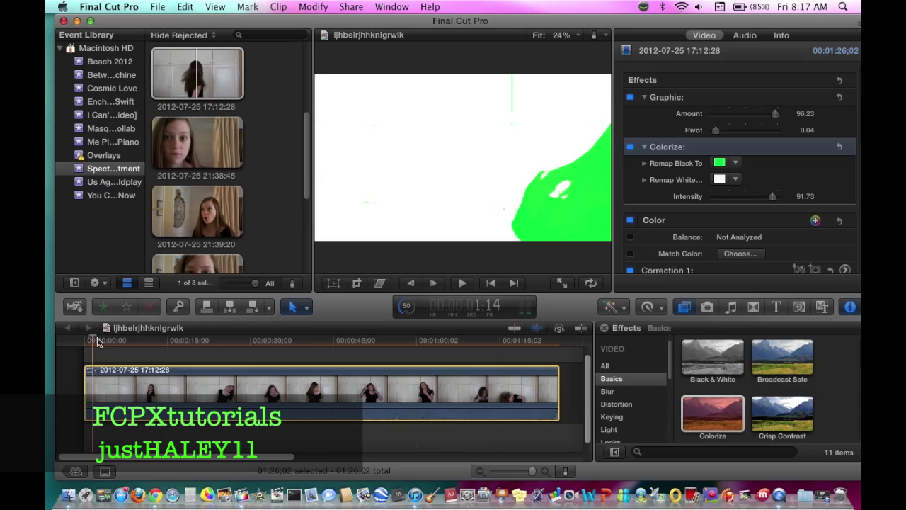
Step: Move the playhead to about 33 seconds, cut the clip into short pieces, and select one
drag(96, 343, 354, 389)
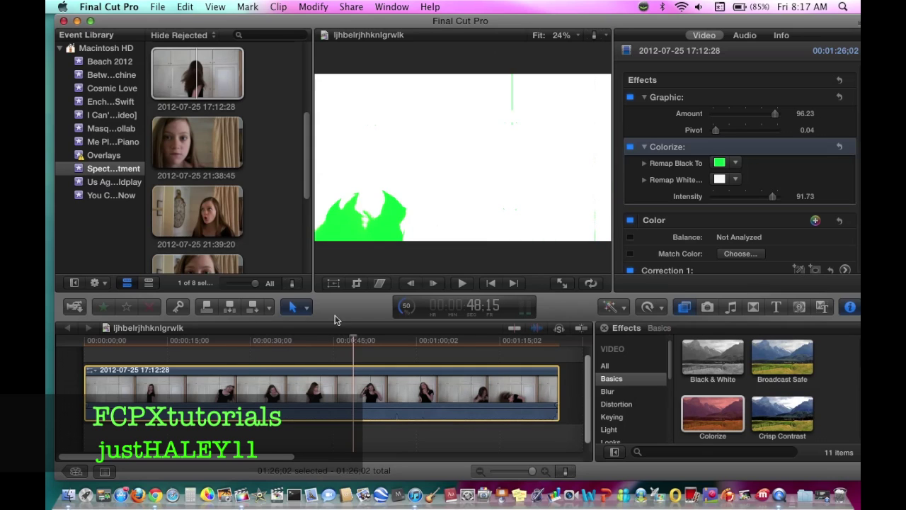
drag(351, 342, 316, 358)
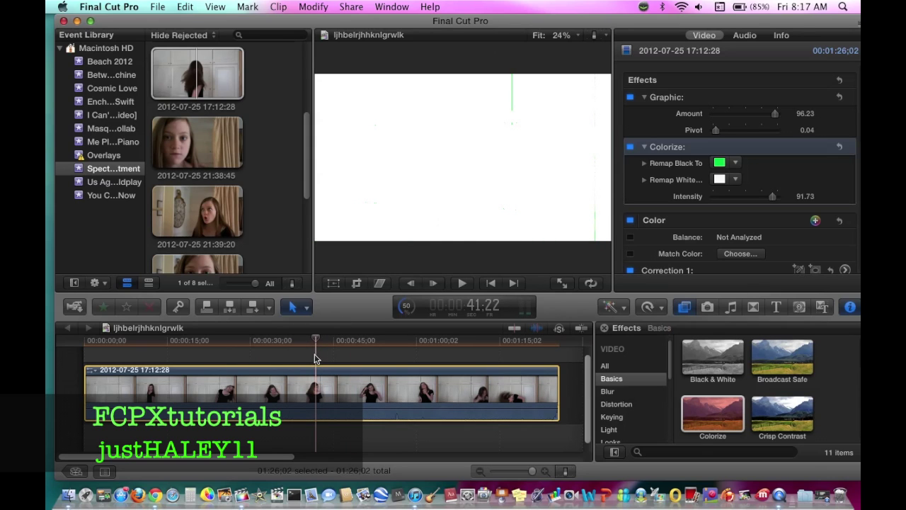
click(269, 387)
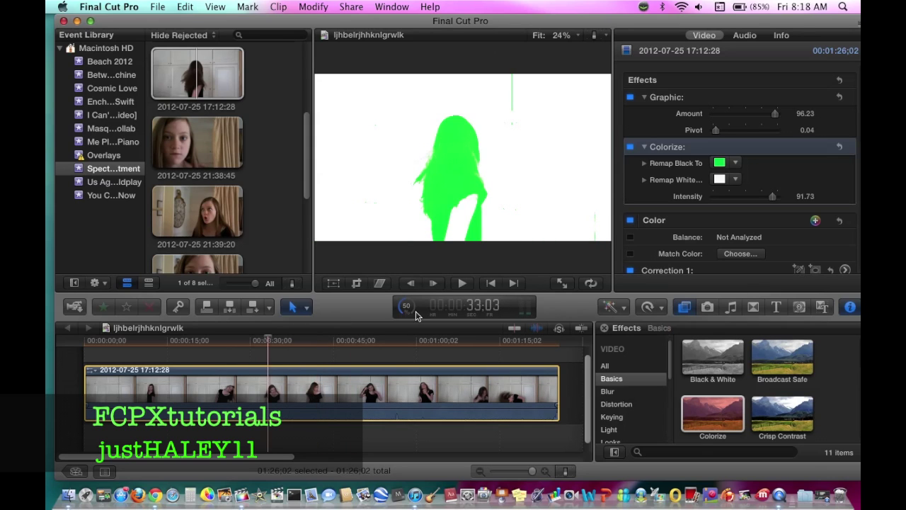
click(306, 308)
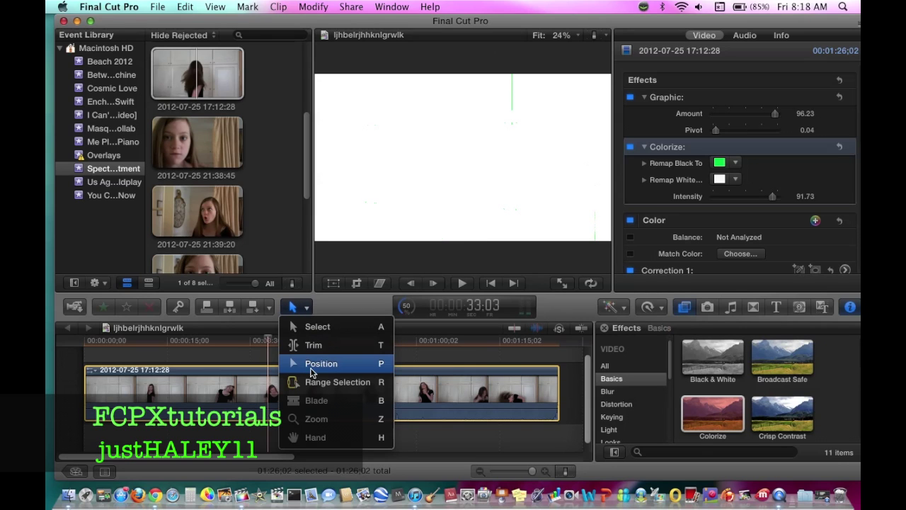
click(312, 383)
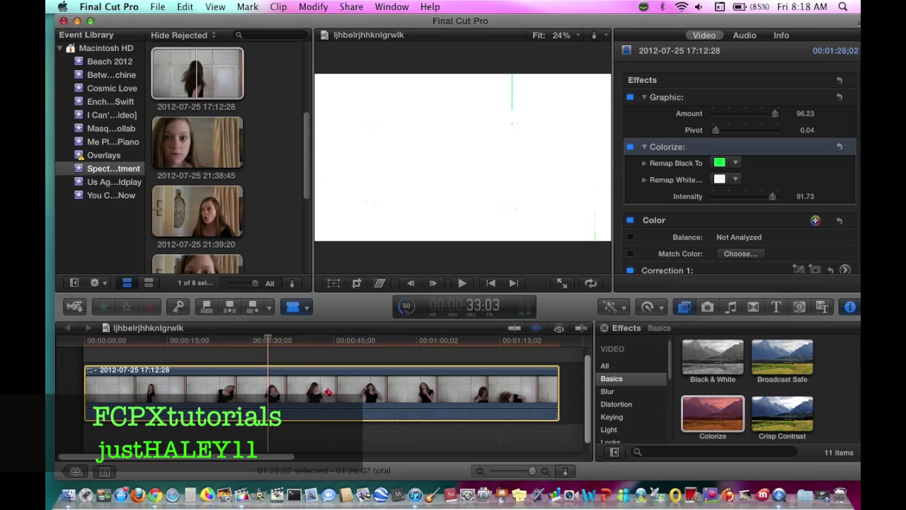
key(a)
click(310, 398)
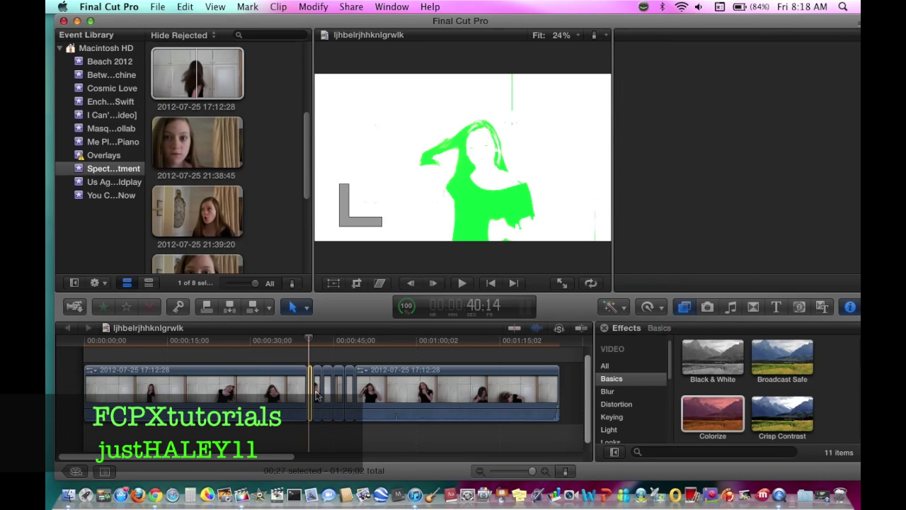
click(316, 392)
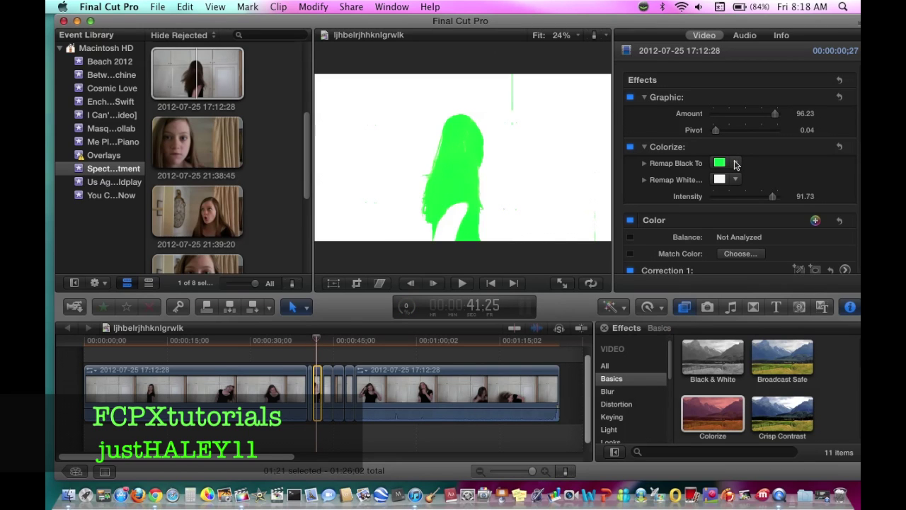
Step: Recolour the first short piece's silhouette to magenta and change the next piece's colour
click(737, 163)
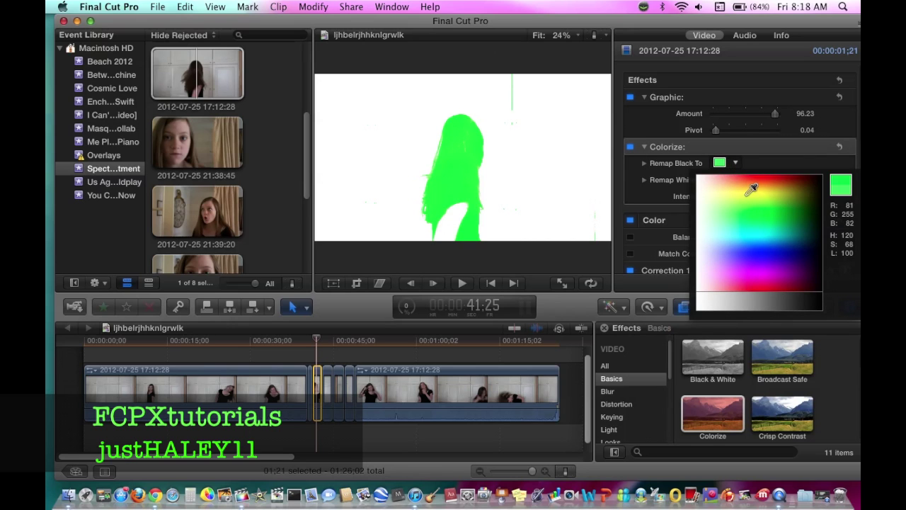
click(751, 188)
mouse_move(770, 255)
mouse_down()
mouse_move(761, 279)
mouse_move(761, 270)
mouse_up()
key(Escape)
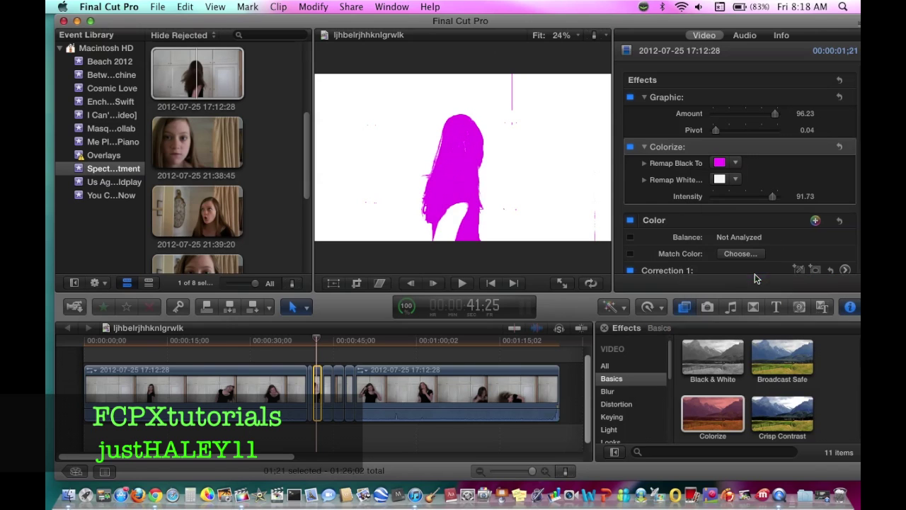
click(329, 386)
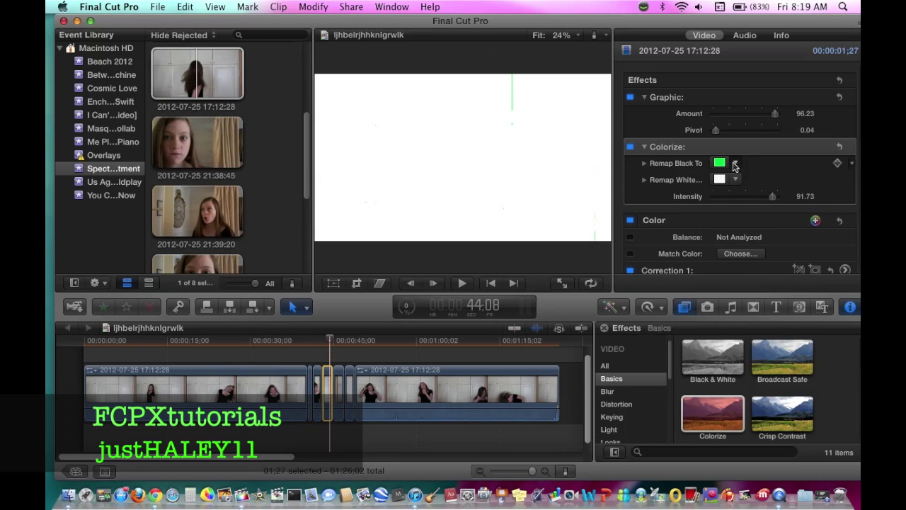
click(735, 165)
click(753, 192)
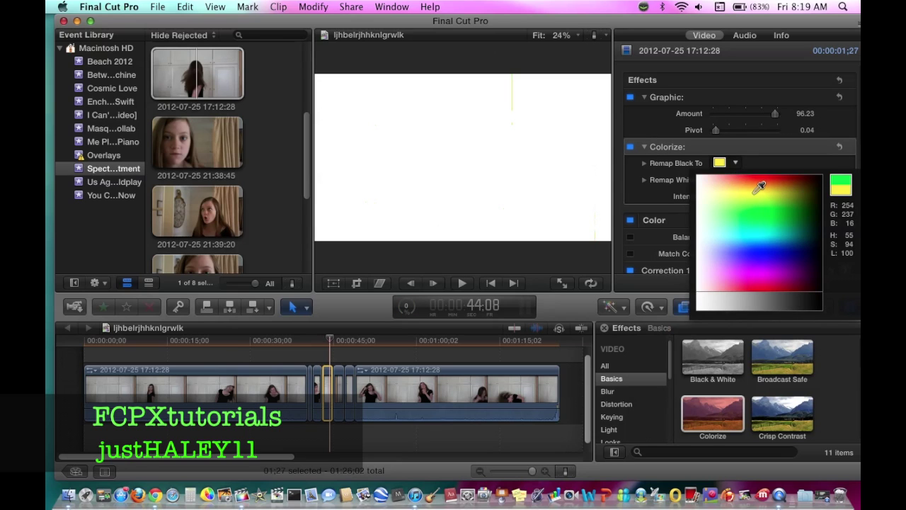
drag(756, 251, 749, 280)
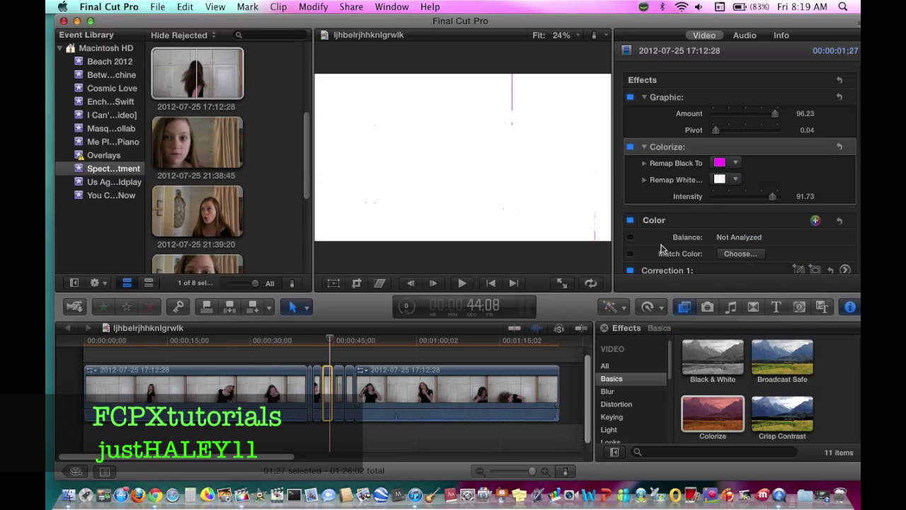
drag(734, 162, 770, 259)
Step: Select the following short pieces and set one piece's silhouette to yellow
click(340, 383)
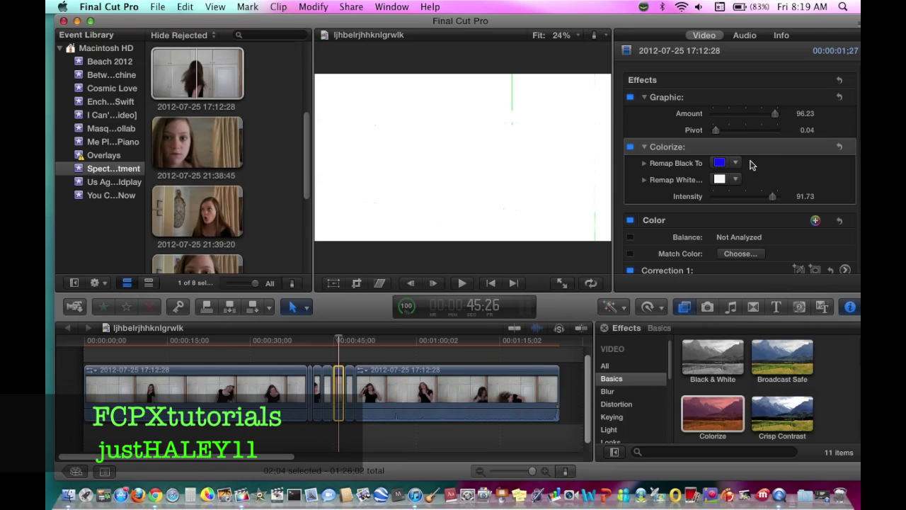
click(735, 164)
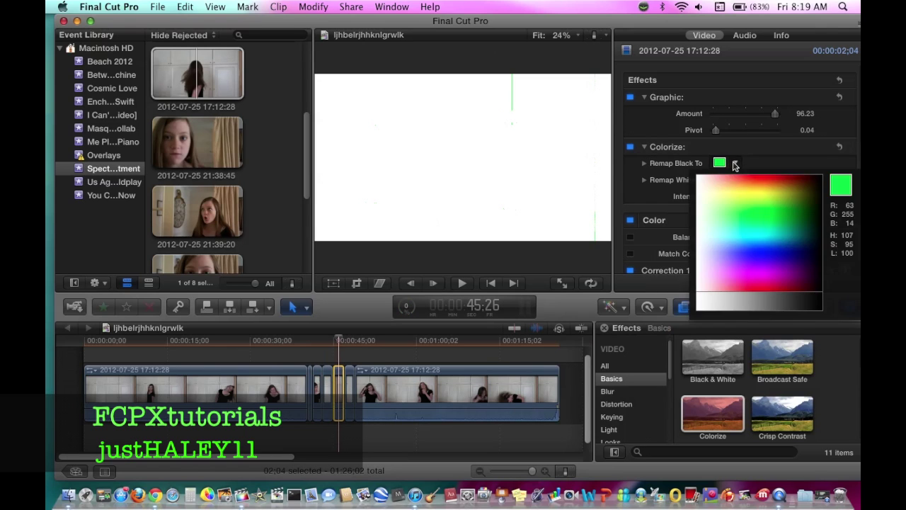
key(Escape)
key(Down)
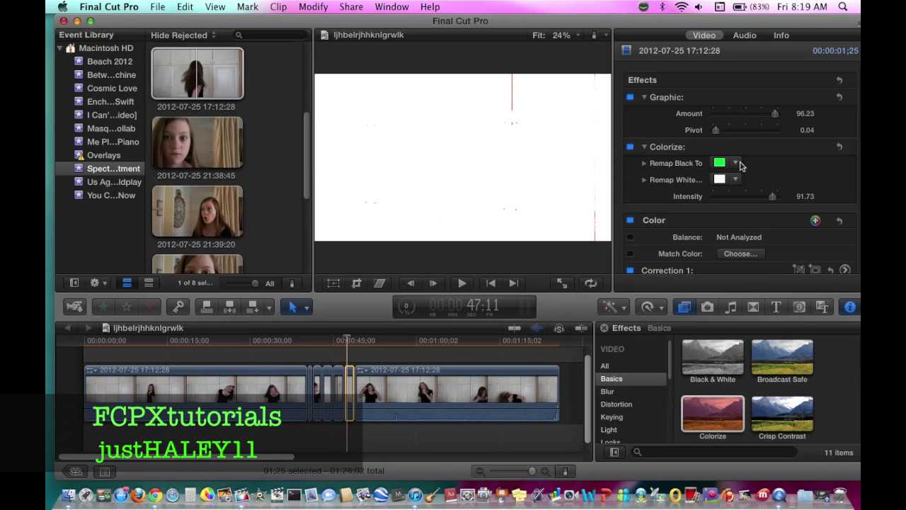
click(734, 165)
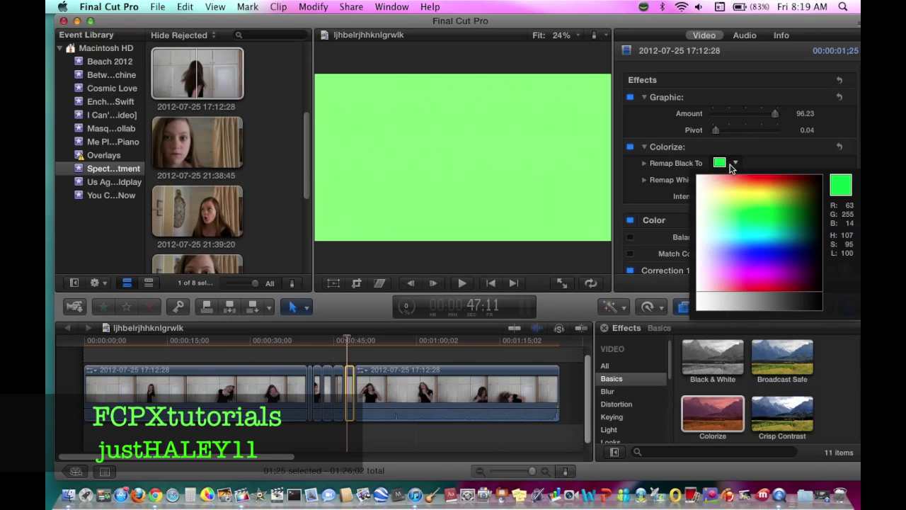
click(755, 276)
click(737, 163)
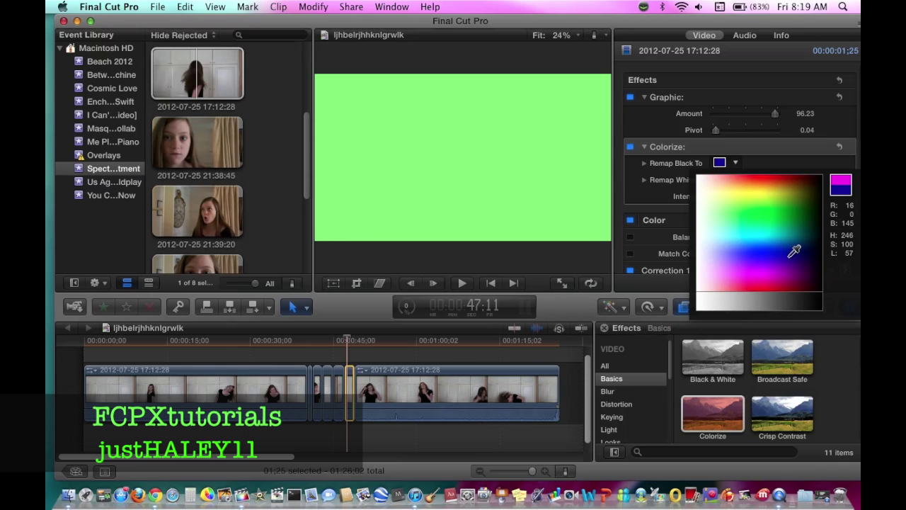
click(763, 192)
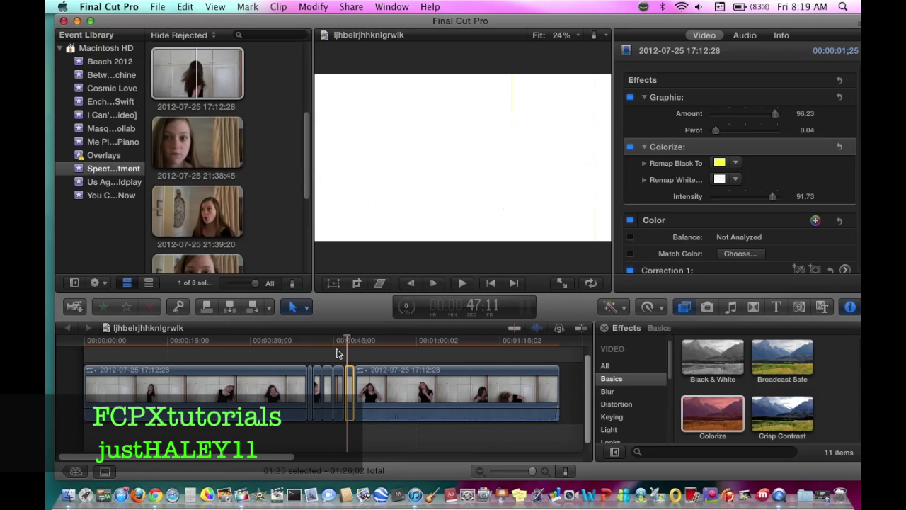
Step: Scrub back to about 30 seconds and play back the coloured pieces
drag(347, 340, 253, 340)
mouse_move(269, 383)
mouse_down()
mouse_move(291, 388)
mouse_move(277, 391)
mouse_up()
click(462, 283)
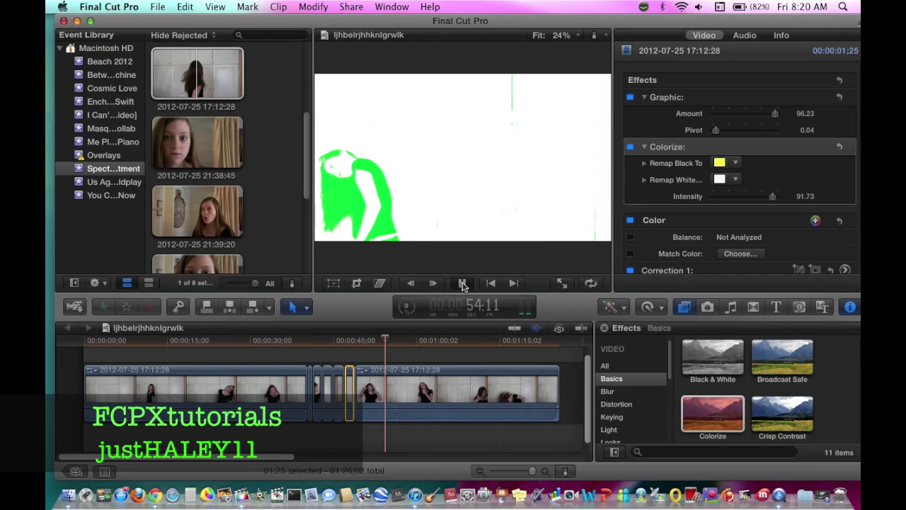
click(462, 284)
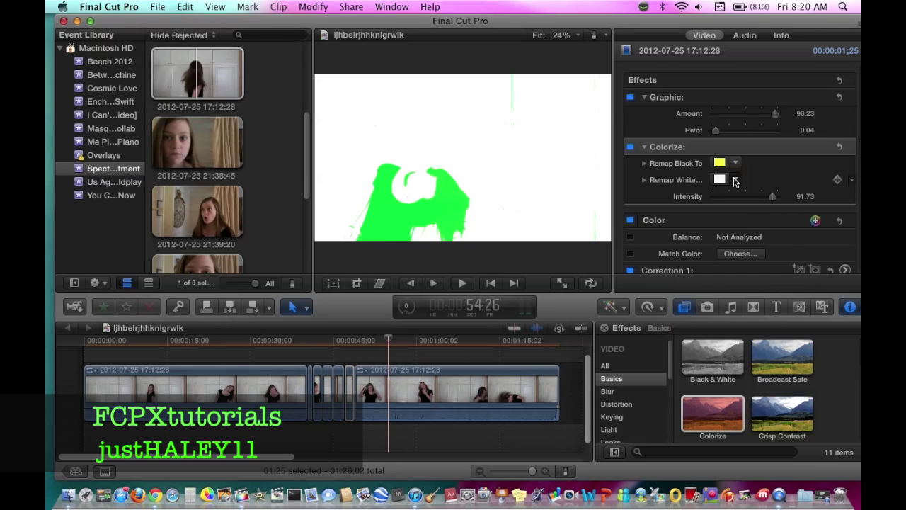
Step: Change this short piece's Colorize Remap White background to cyan
click(735, 180)
click(745, 224)
click(763, 250)
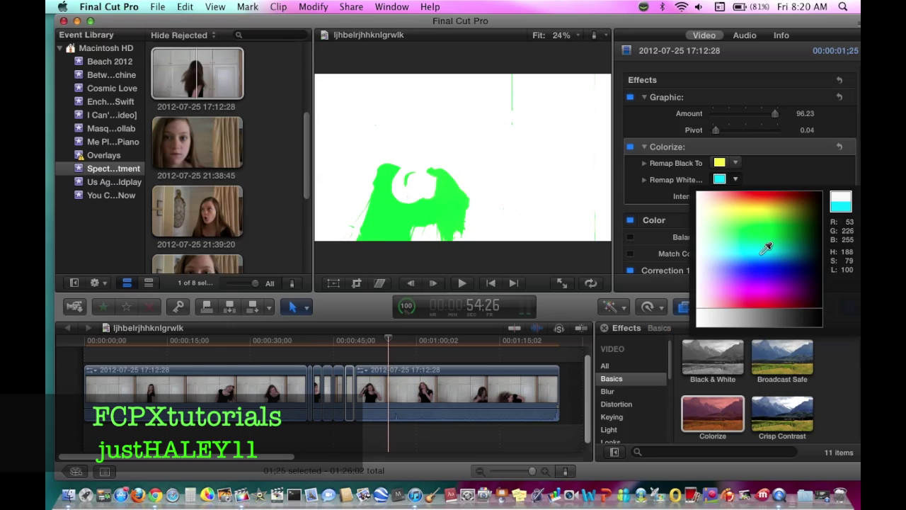
key(Escape)
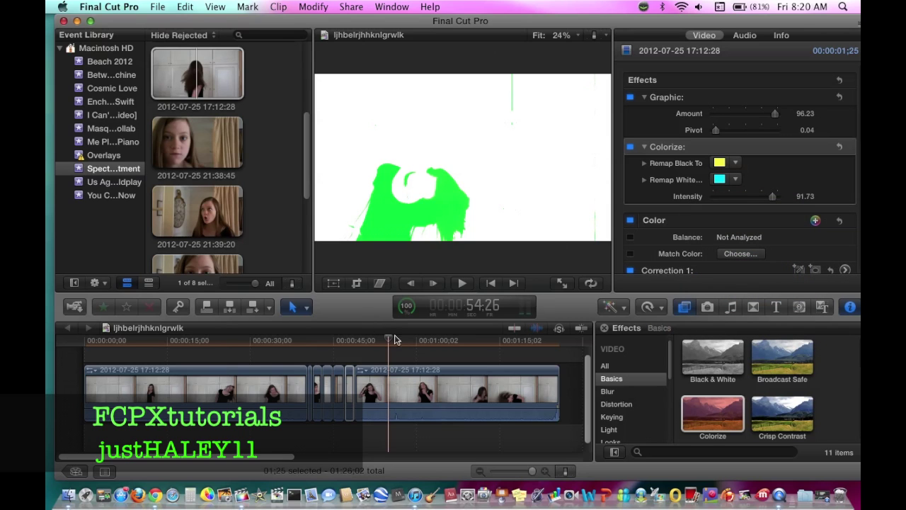
Step: Make the last long piece's background magenta and scrub through it to about 1:14
click(401, 377)
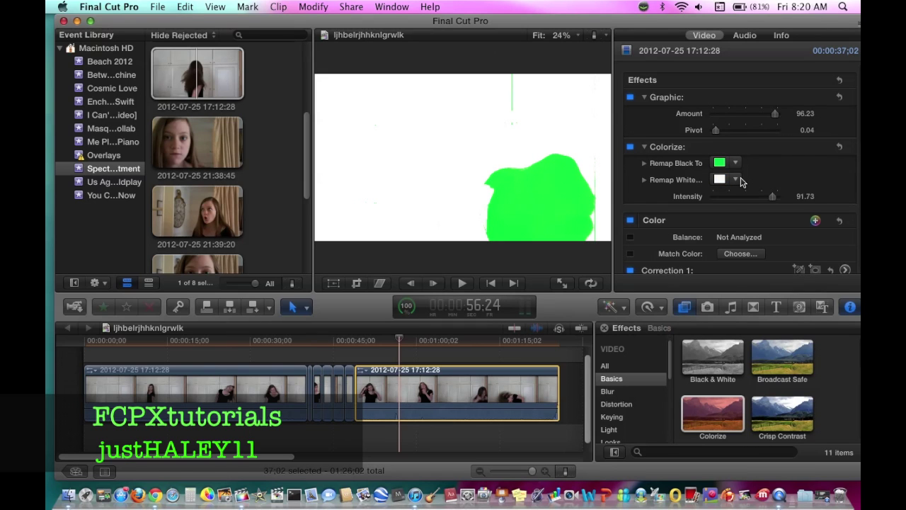
click(737, 180)
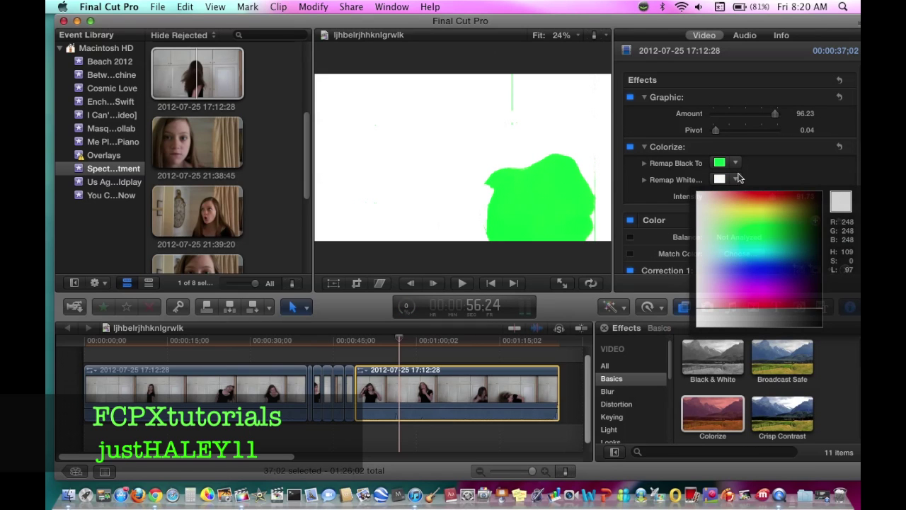
click(738, 180)
click(738, 180)
drag(756, 217, 754, 240)
drag(768, 274, 760, 288)
drag(402, 344, 457, 405)
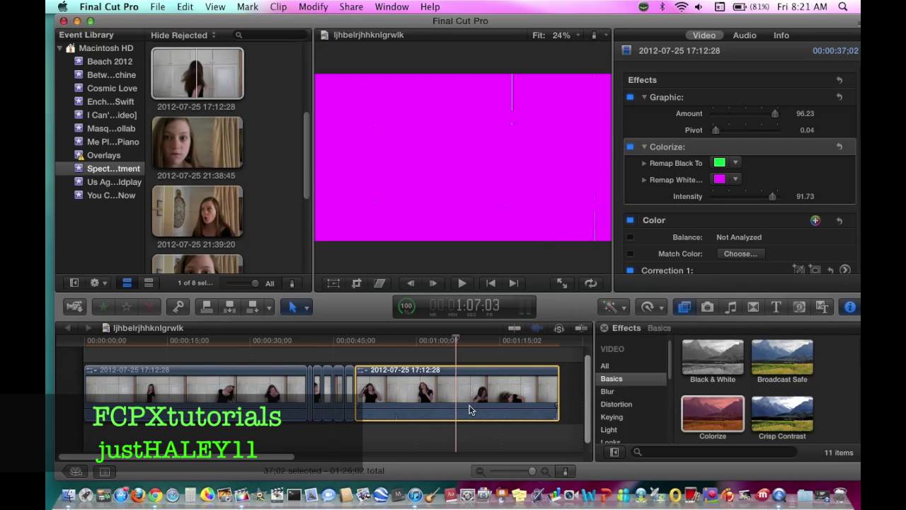
click(457, 341)
click(497, 343)
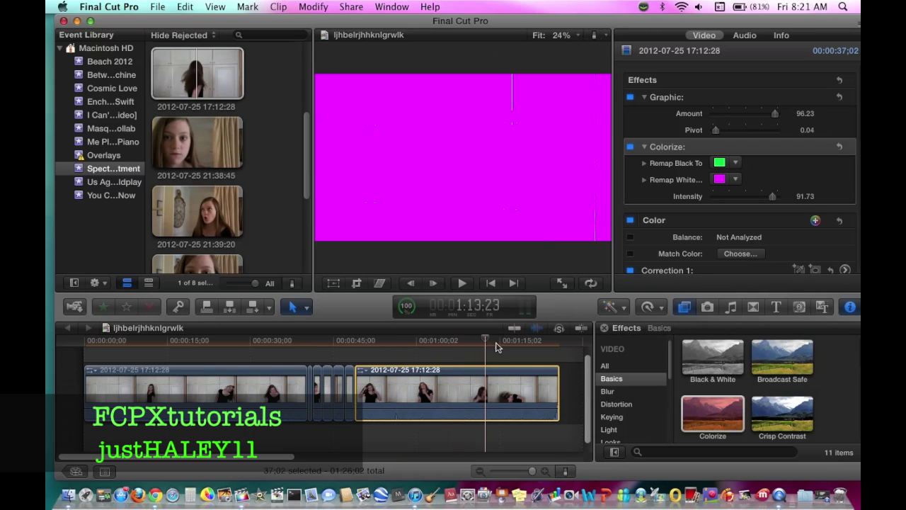